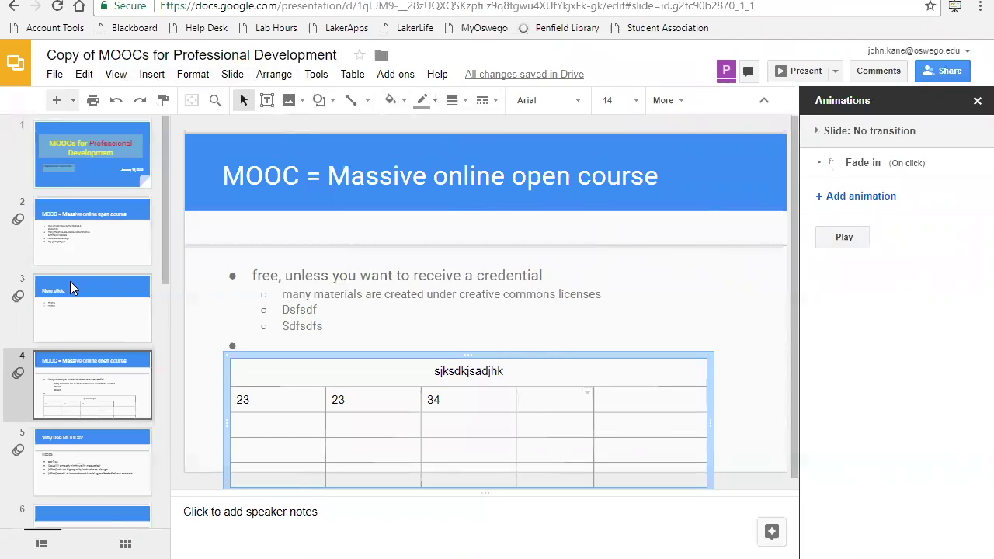
- Move the "New slide" and "Why use MOOCs?" slides up behind the title slide, and delete the two-column MOOC slide at position 4
drag(70, 289, 67, 238)
drag(66, 470, 61, 198)
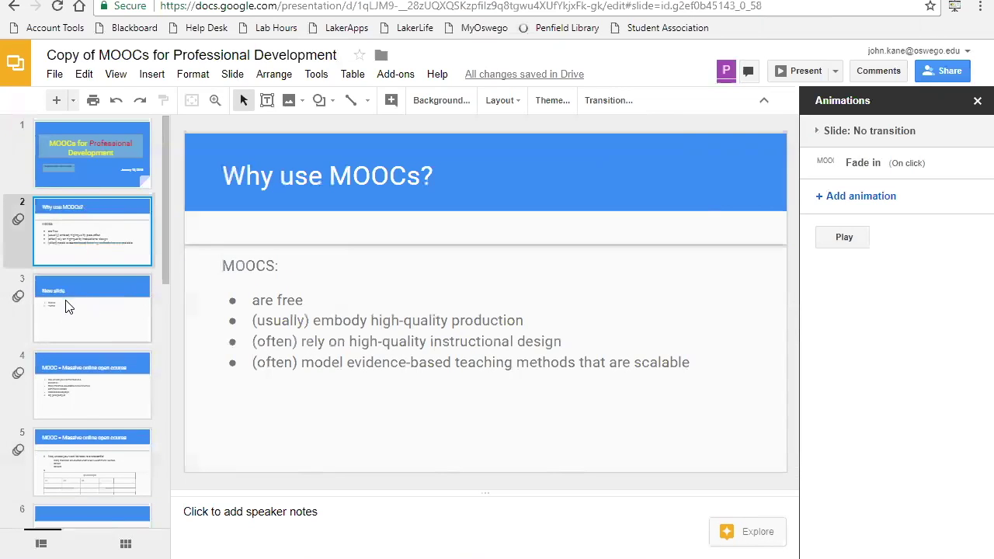
right_click(76, 395)
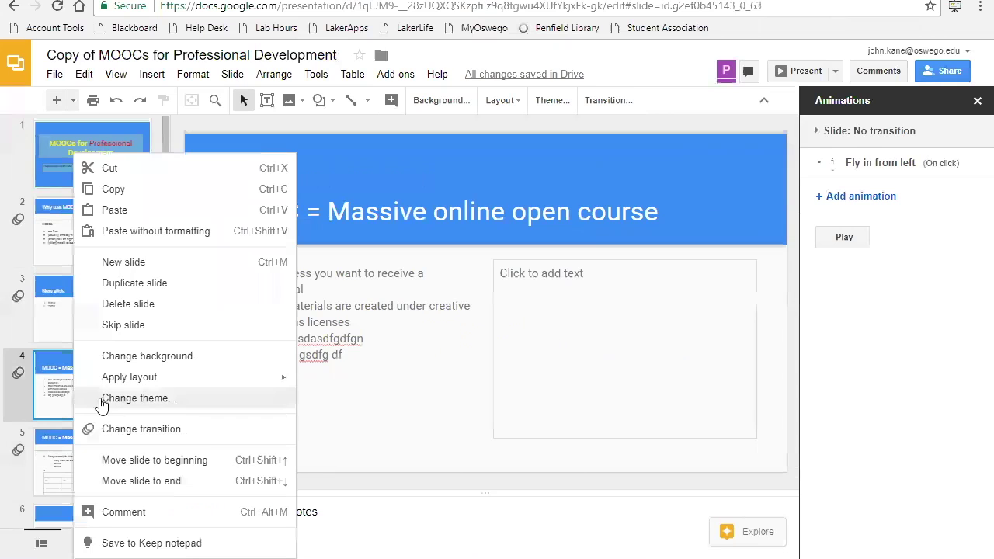
click(128, 303)
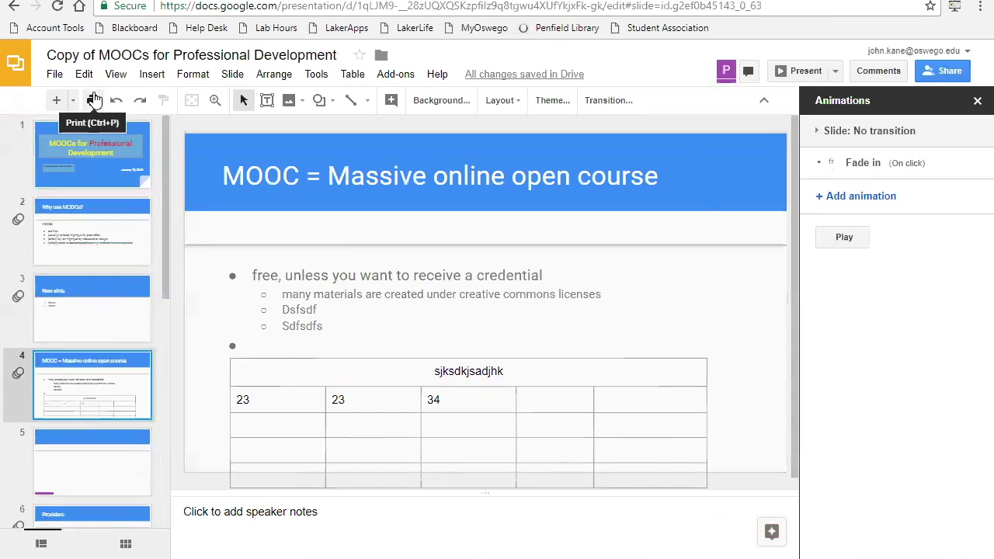
- Open the print dialog for the presentation to view its options, and cancel it without printing
click(156, 81)
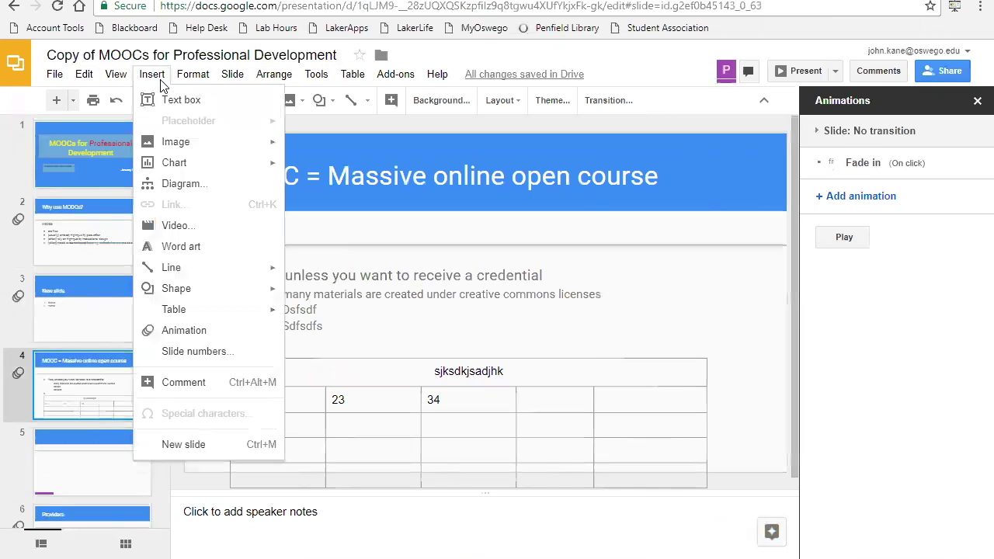
mouse_move(223, 264)
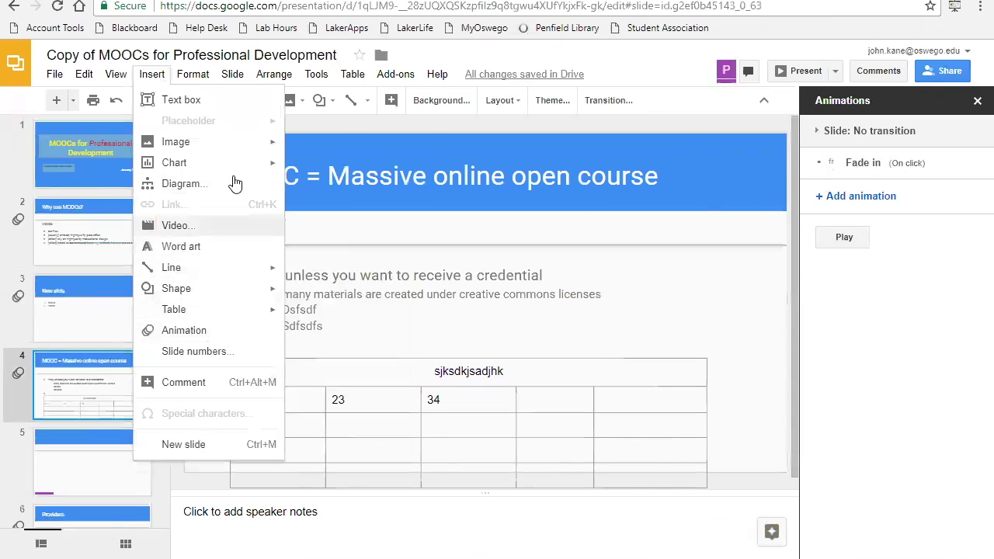
mouse_move(229, 77)
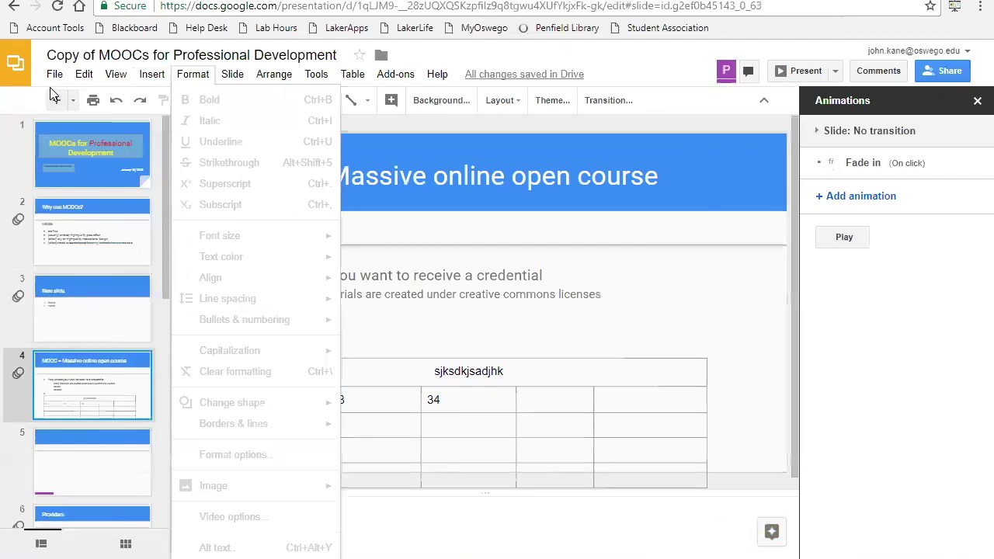
mouse_move(51, 81)
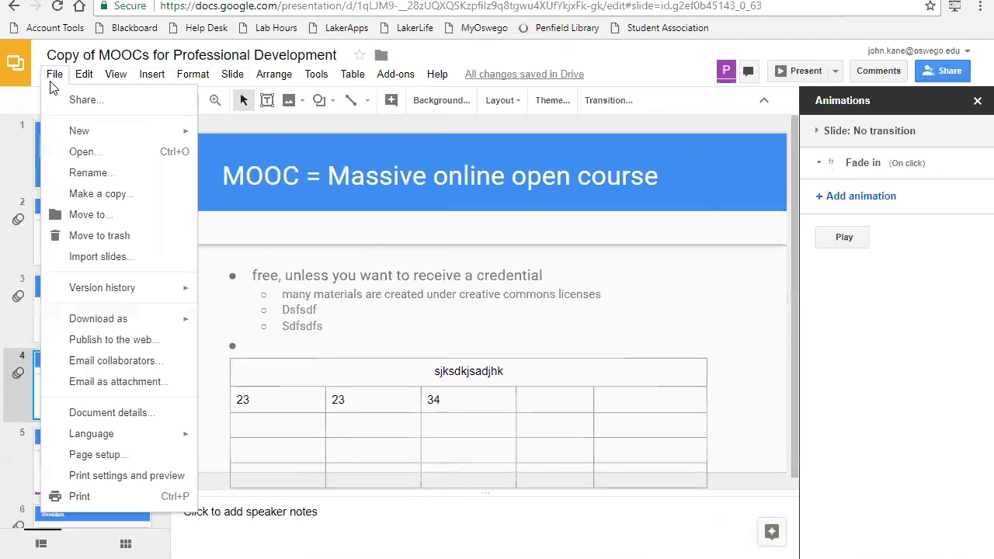
click(114, 497)
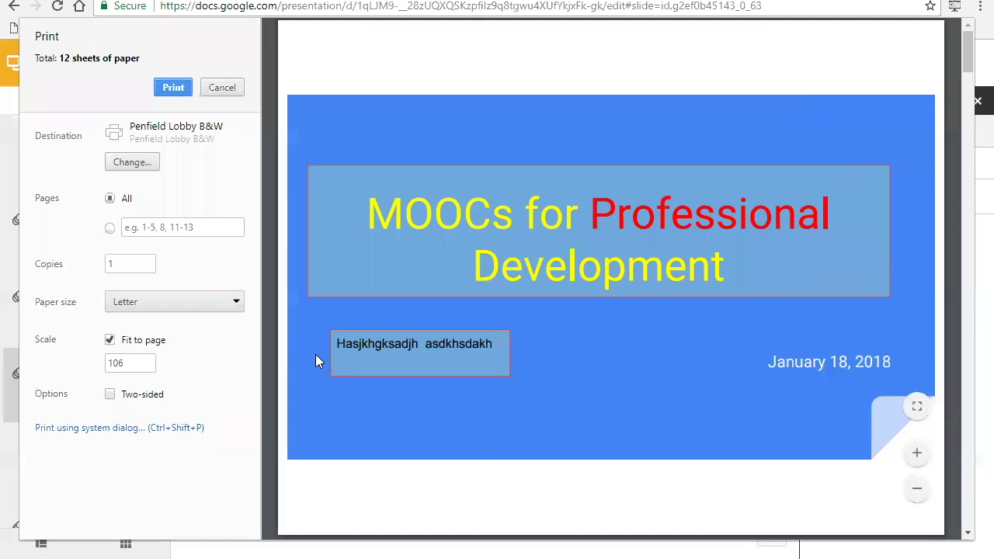
click(212, 87)
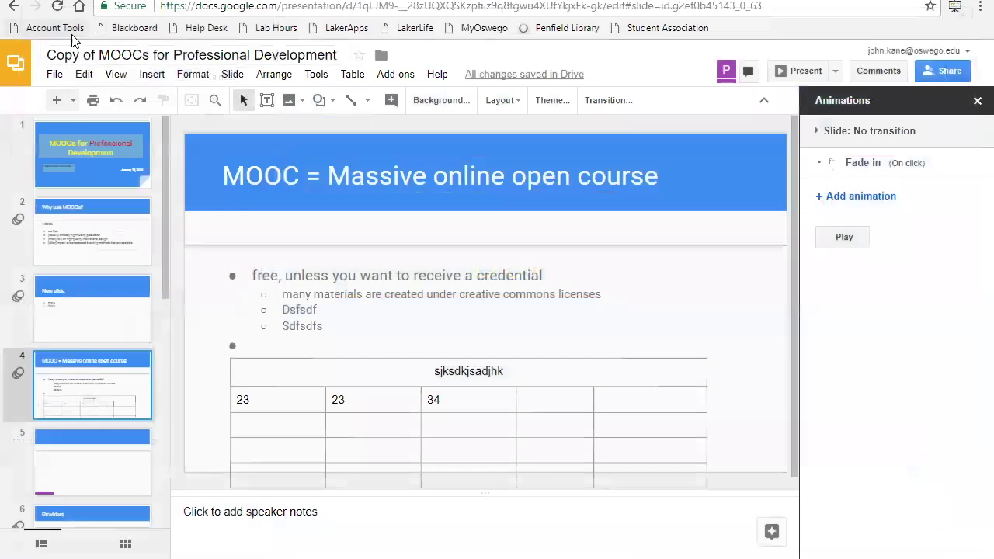
- View the file formats available for downloading the presentation and the options for getting add-ons
click(55, 74)
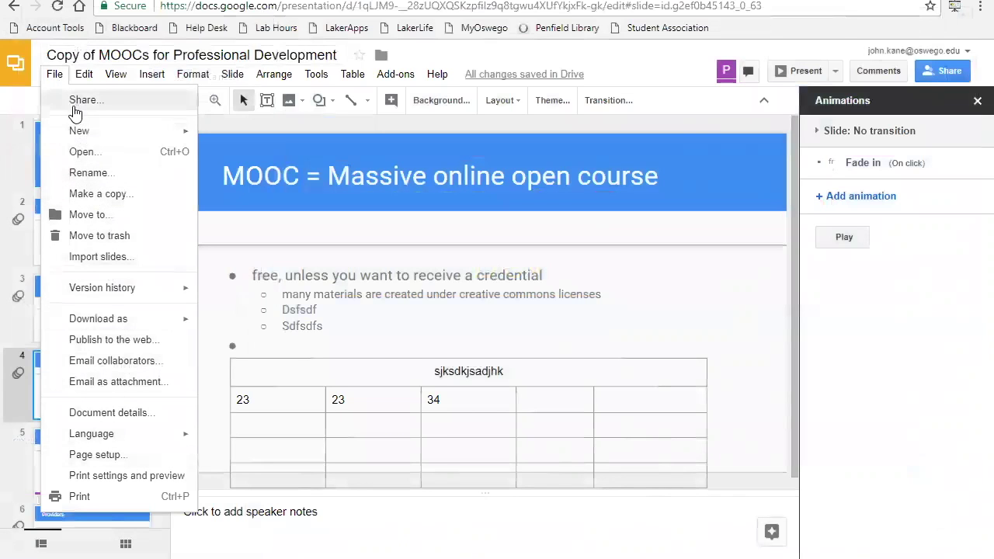
mouse_move(148, 319)
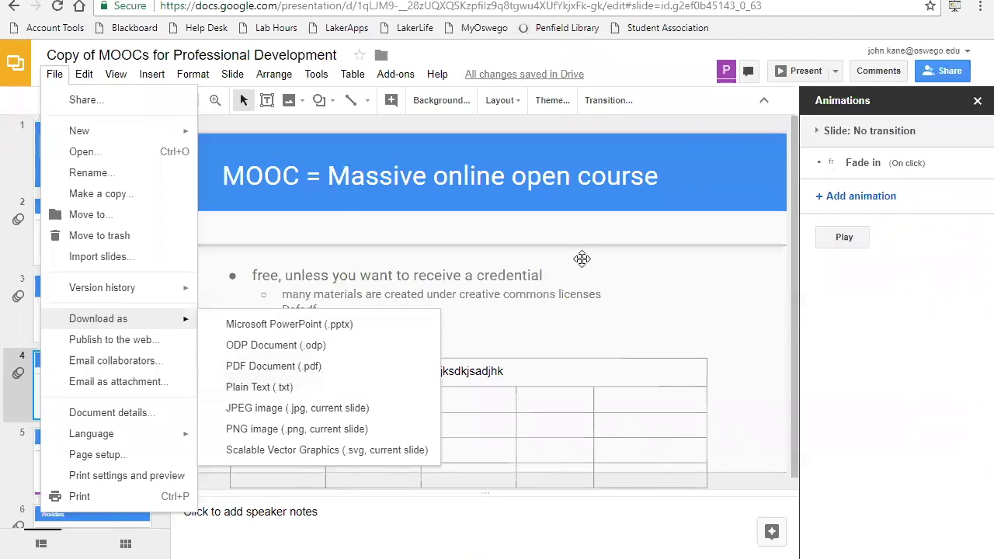
click(395, 73)
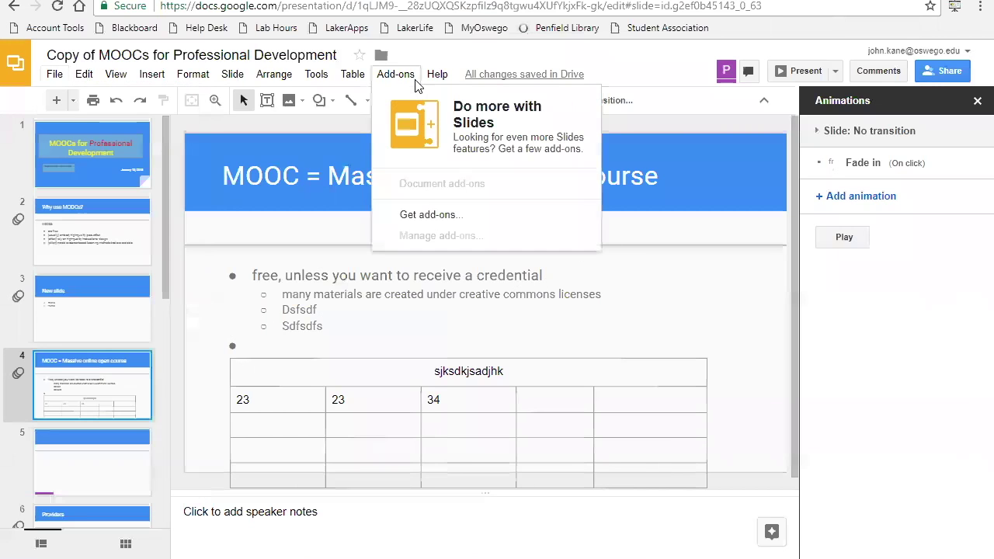
click(658, 95)
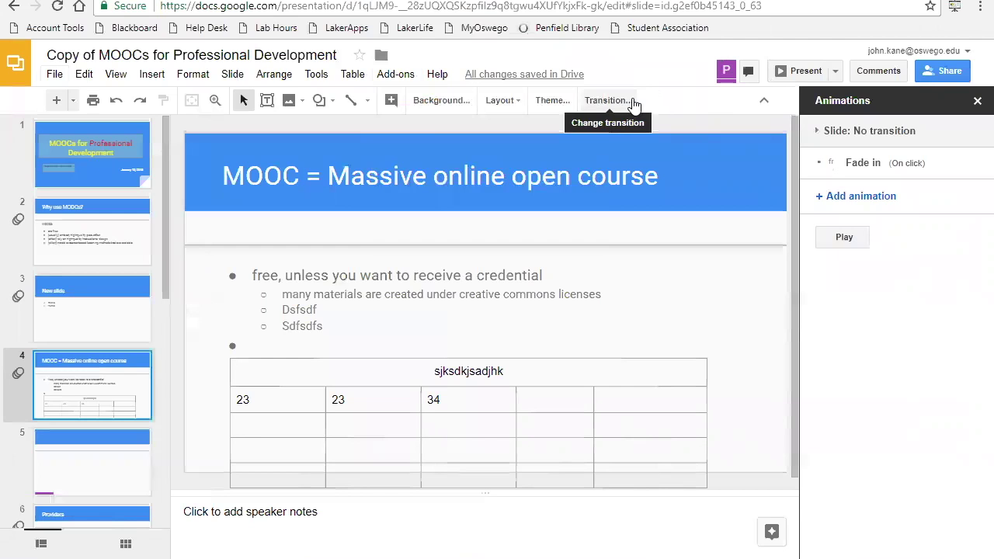
- Open the print settings and preview, and examine the handout layouts and the option to include skipped slides
click(55, 78)
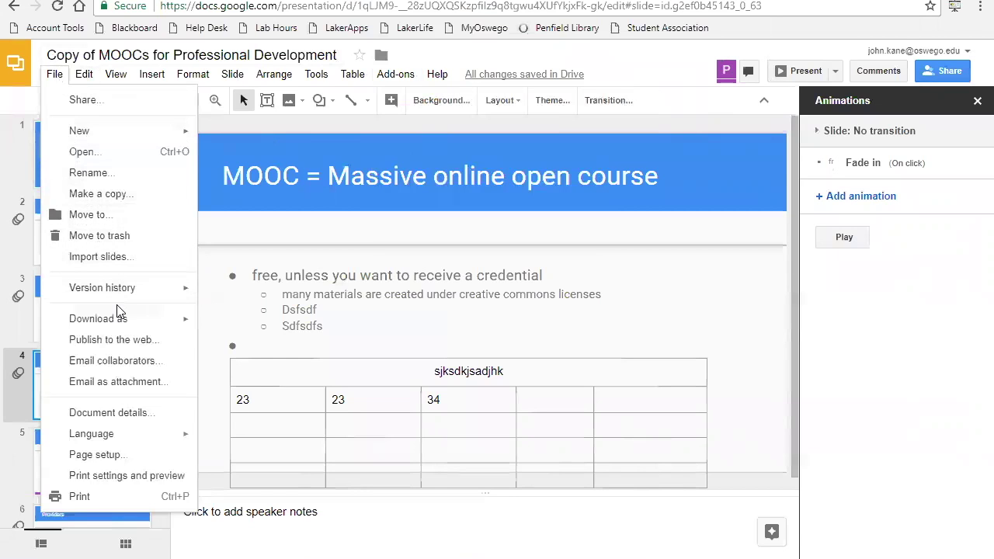
click(143, 480)
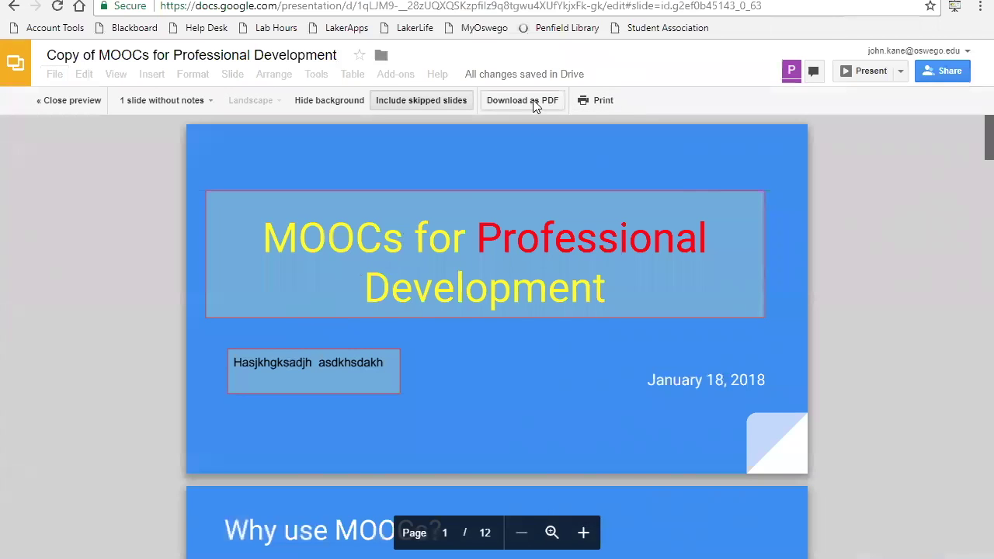
click(198, 104)
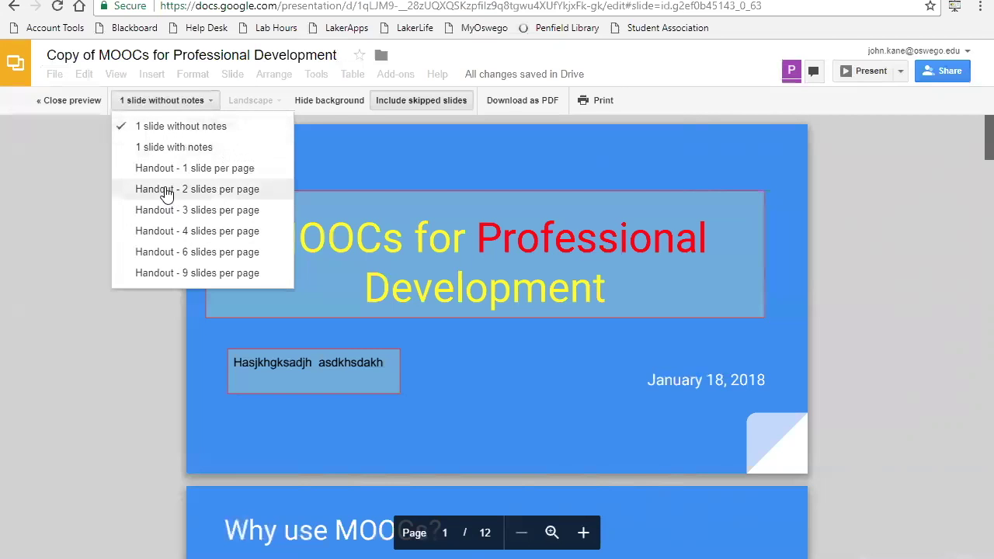
click(281, 119)
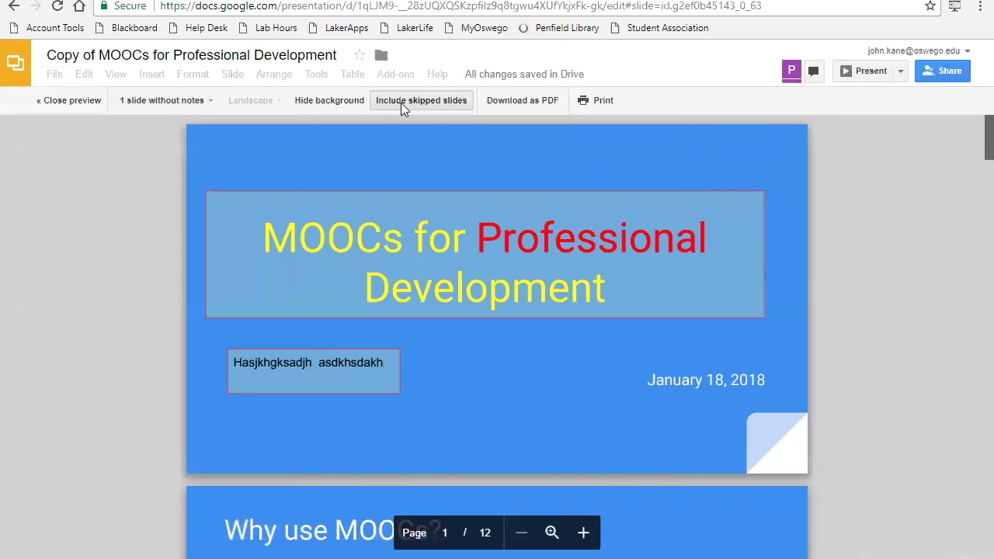
click(427, 103)
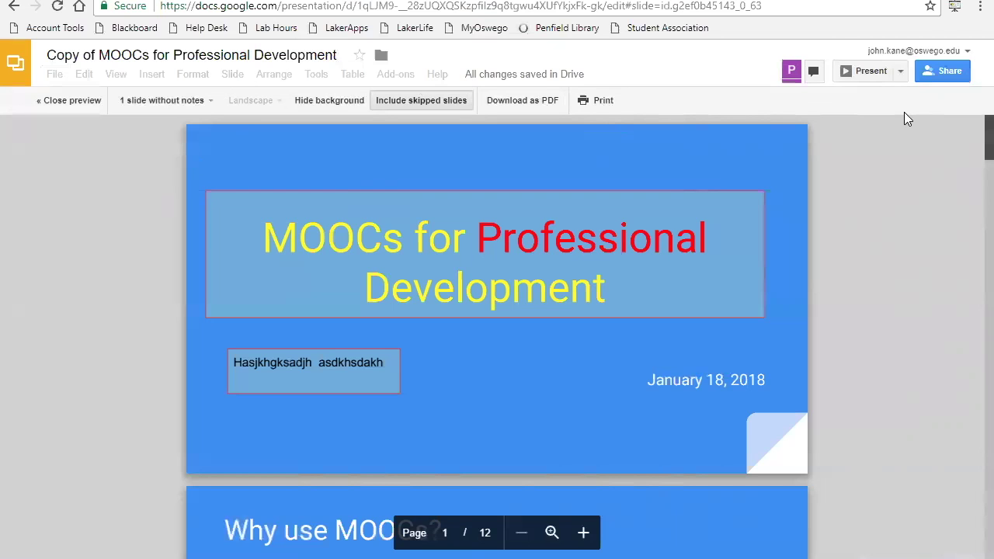
- Start the slideshow in Presenter view and begin a new audience Q&A session
click(900, 70)
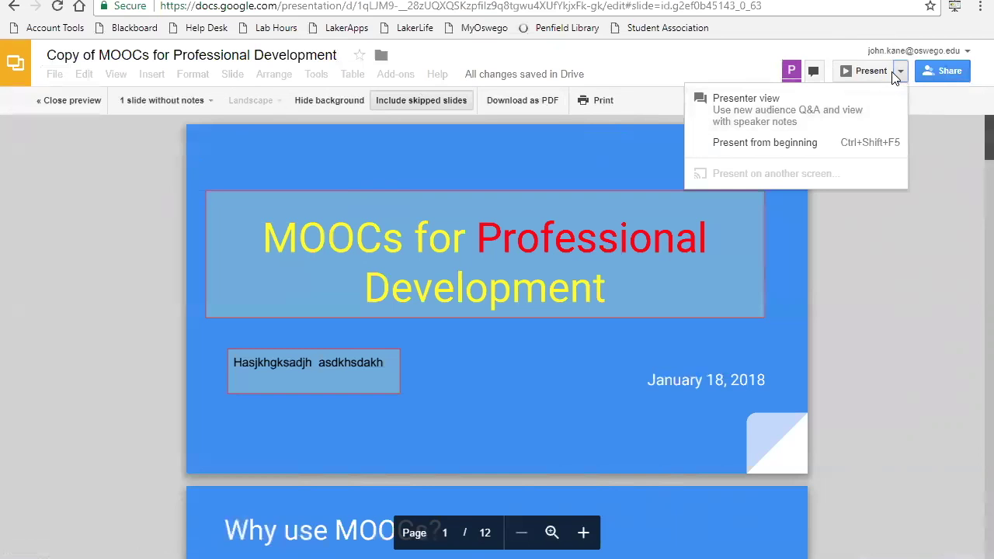
click(778, 124)
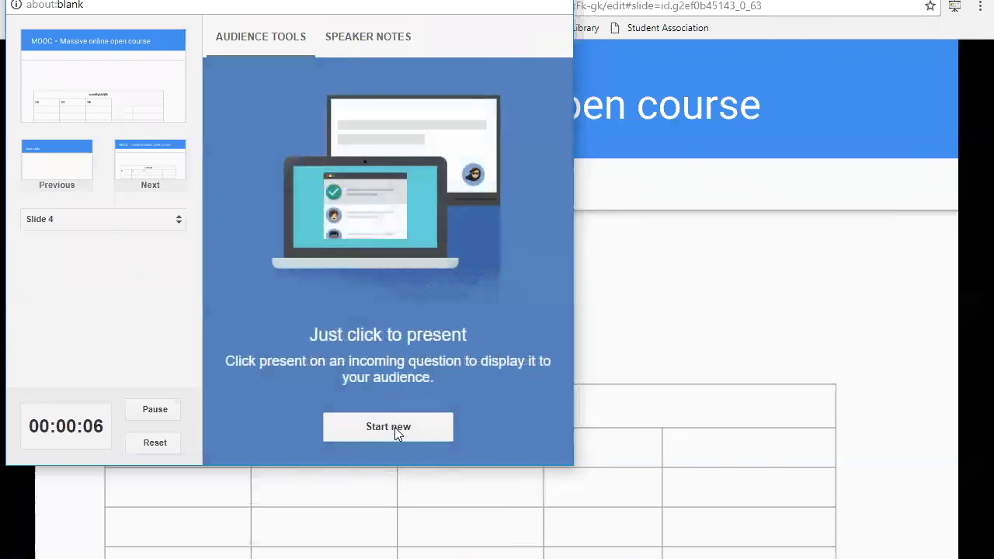
click(394, 428)
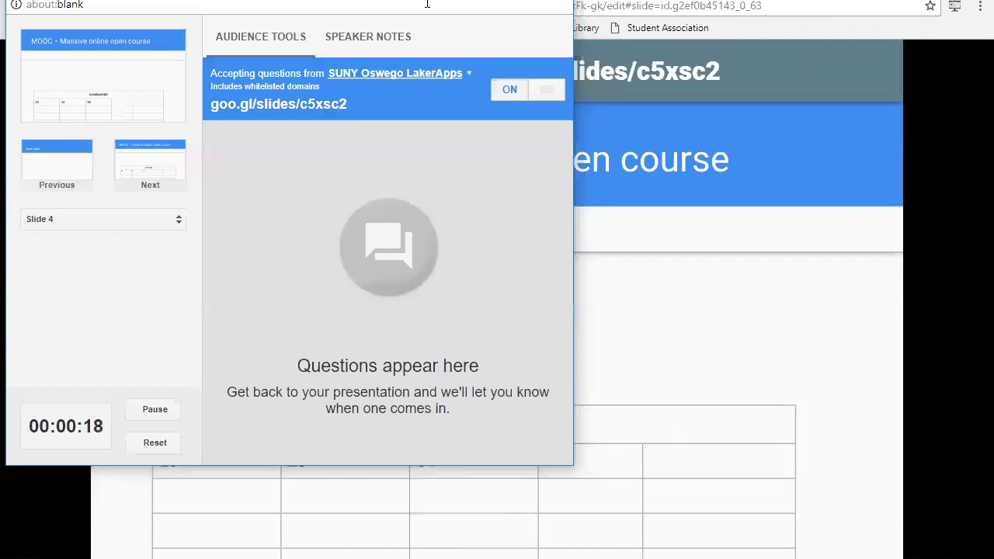
- Minimize the presenter window, and run the slideshow full screen with automatic playback
drag(485, 0, 509, 78)
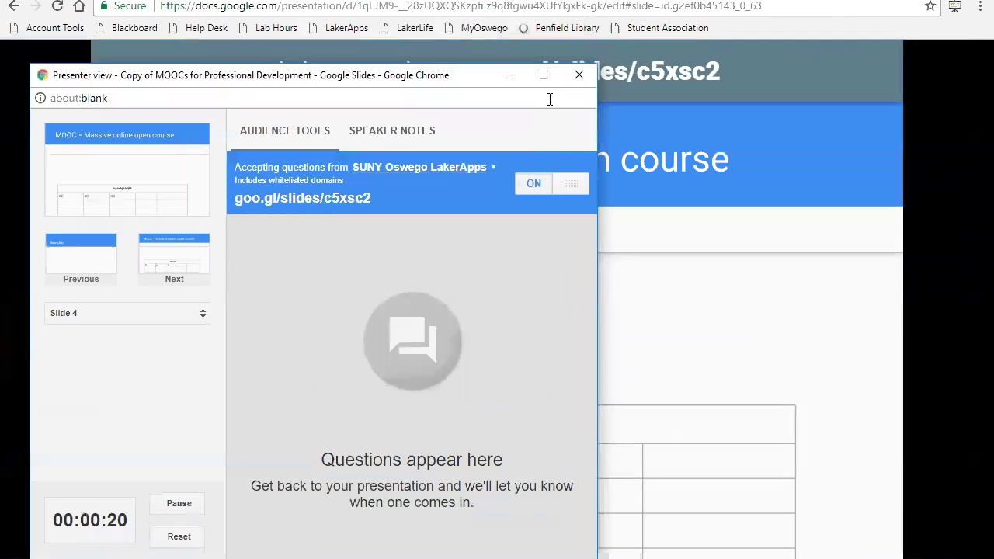
click(510, 75)
click(808, 347)
mouse_move(456, 493)
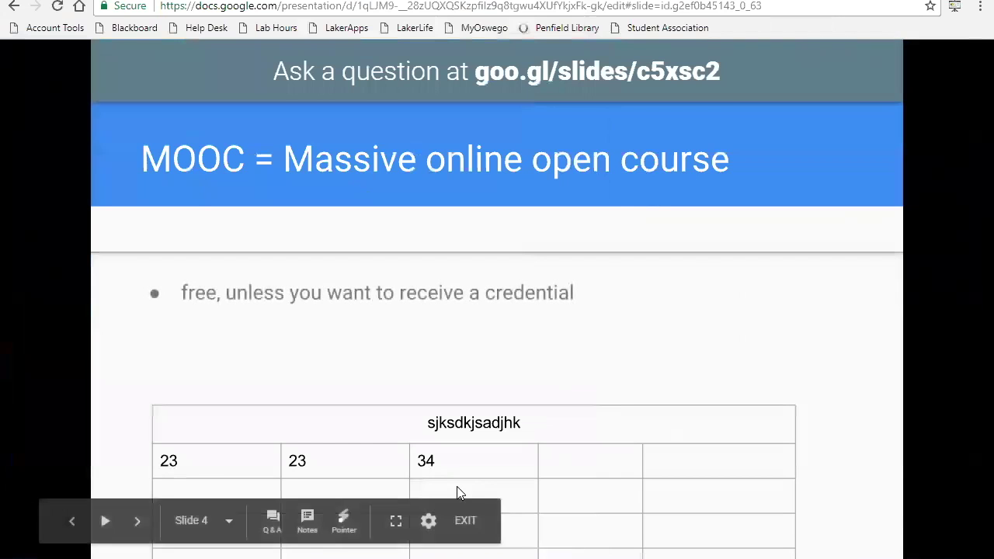
click(107, 522)
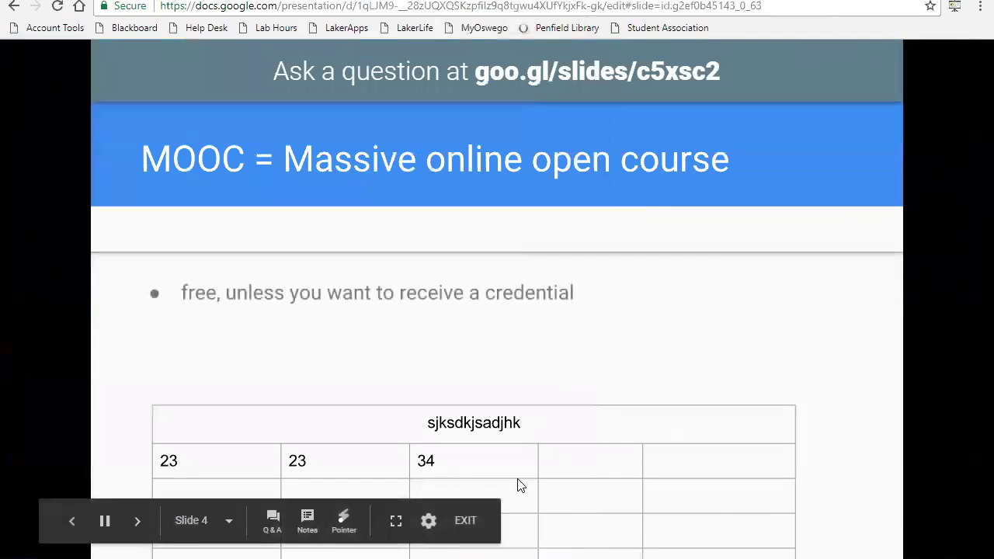
click(396, 520)
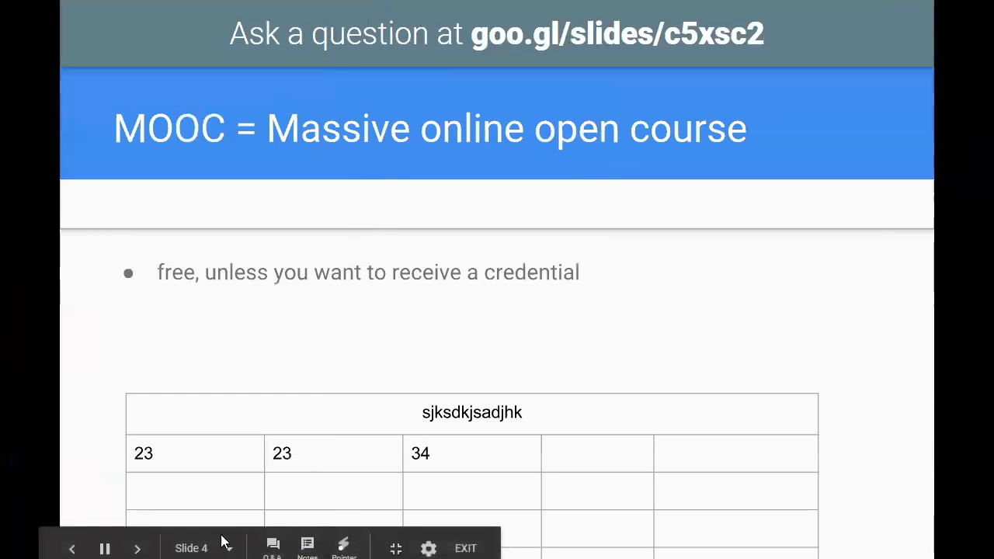
- Open the audience Q&A tools and allow questions from Anyone, including people outside the organization
click(274, 548)
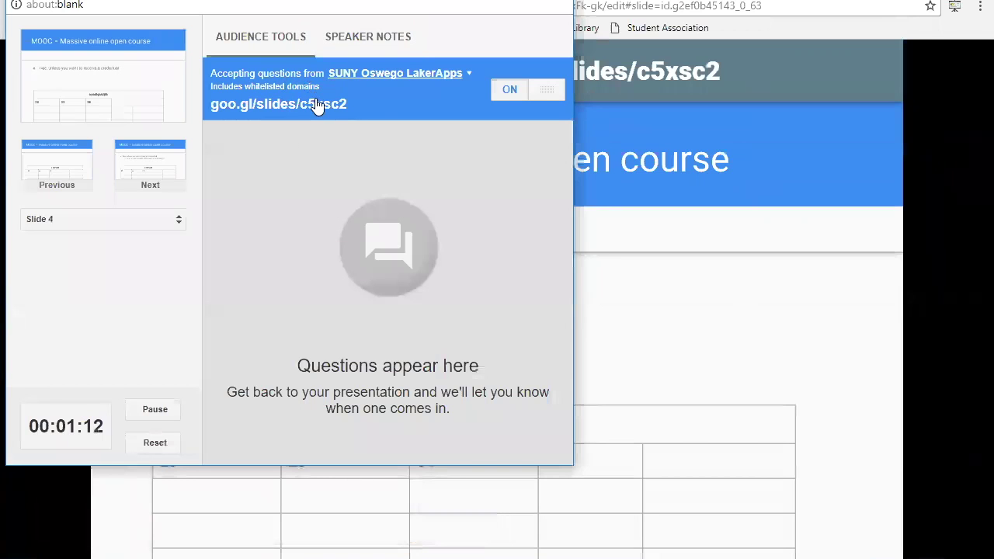
click(466, 74)
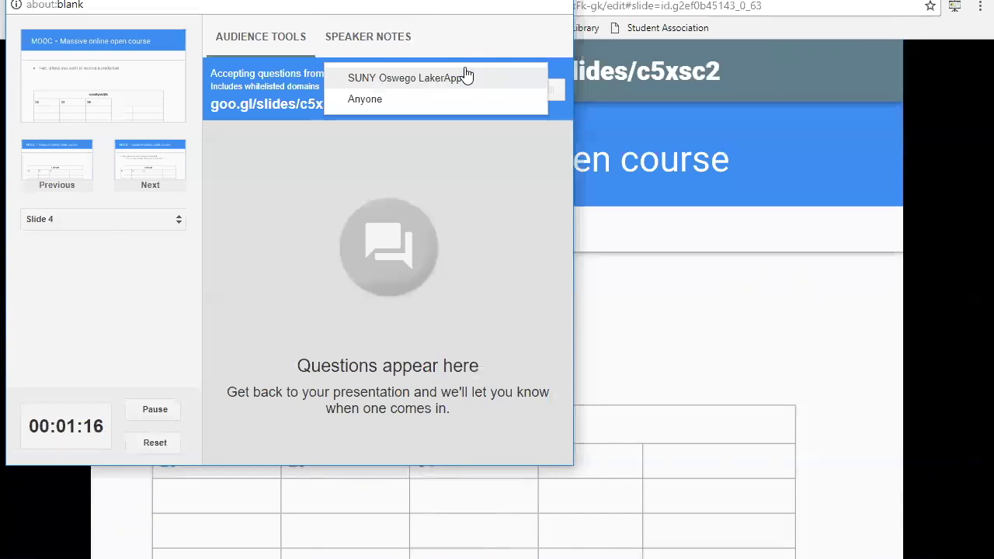
click(415, 106)
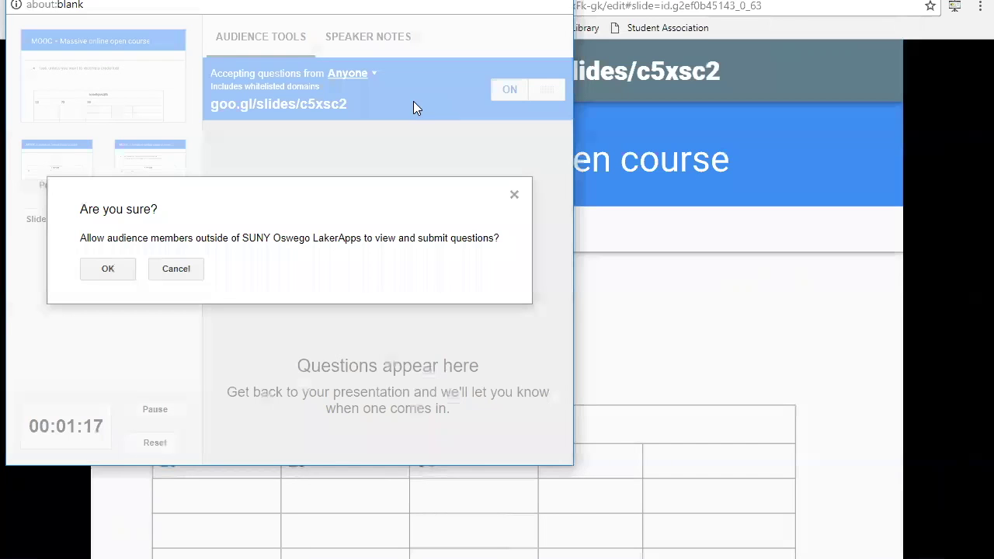
click(109, 273)
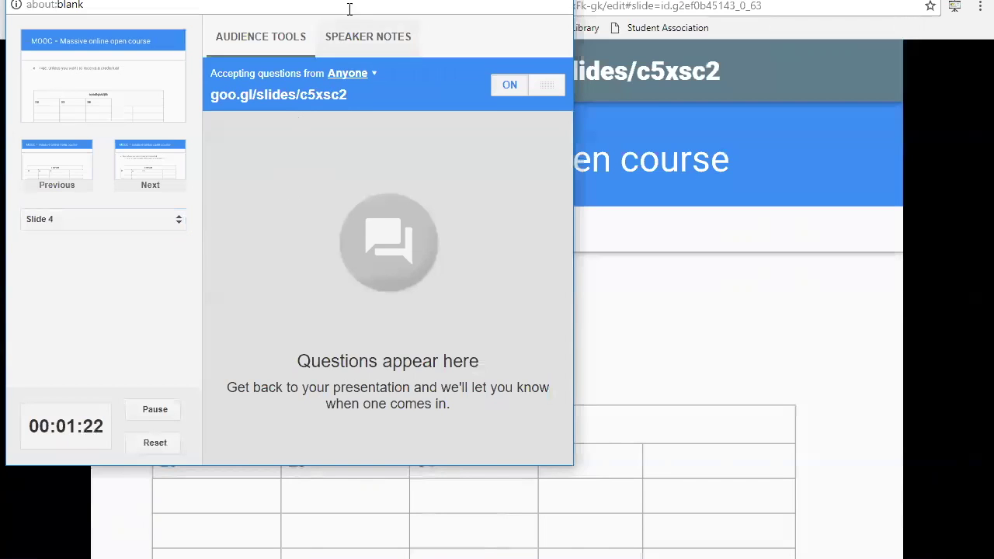
- Close the presenter window and the presentation to return to the CELT Workshops folder in Google Drive
drag(442, 0, 458, 35)
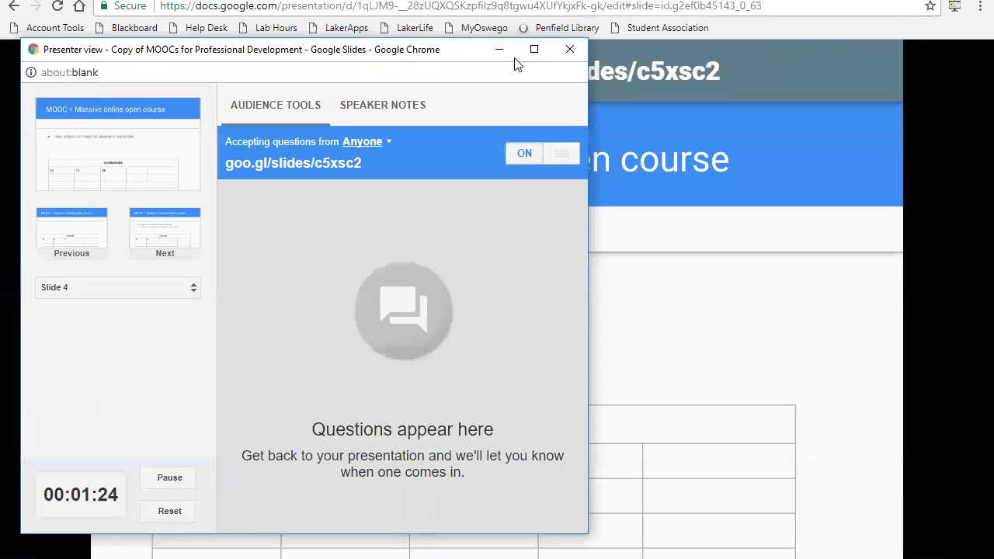
click(569, 47)
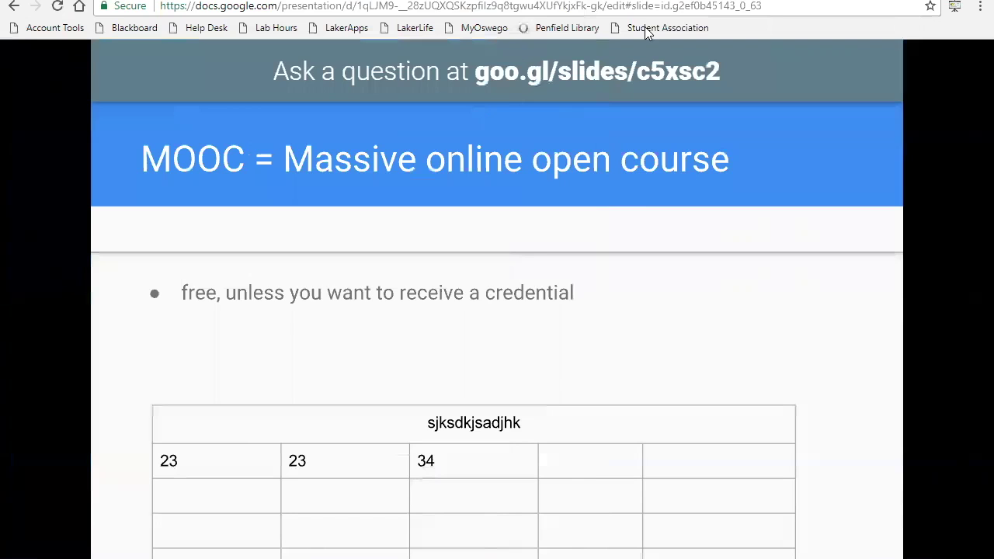
key(ctrl+w)
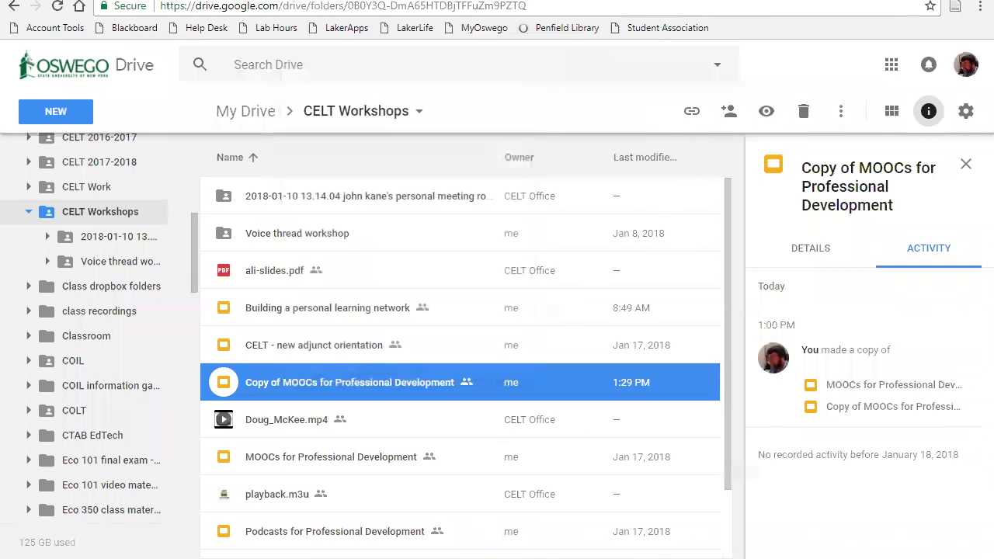
mouse_move(476, 558)
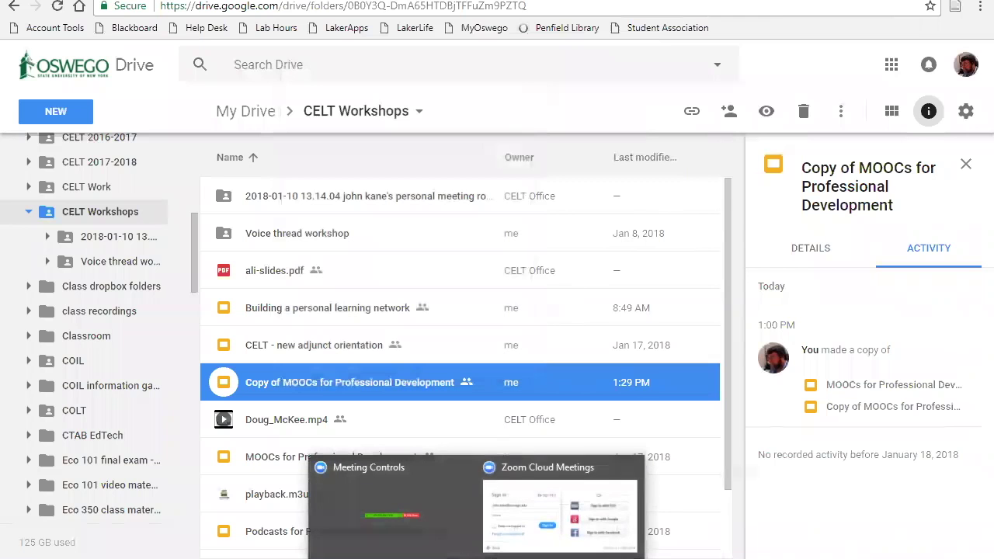